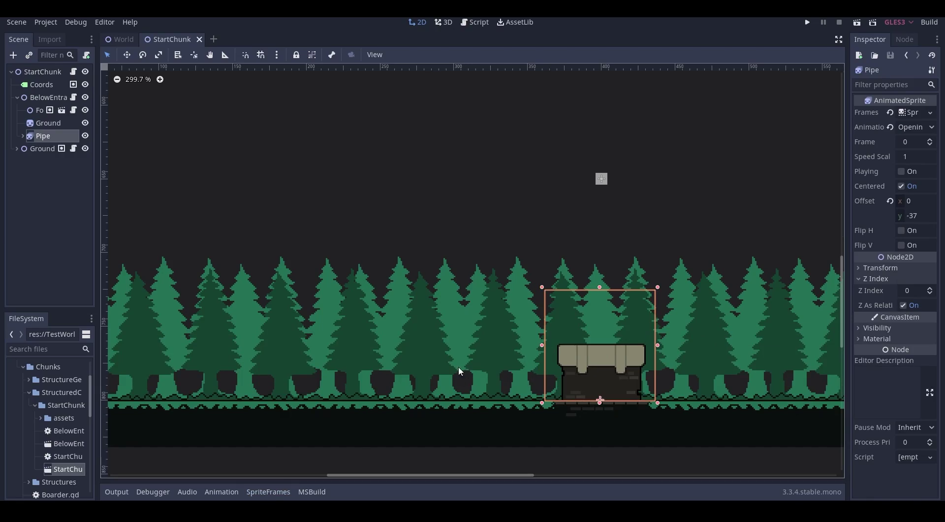
# Set Display > Window to 960×540 and give the Trees.png tile a Z Index of -1.
pyautogui.press('Up')
pyautogui.keyDown('shift'); pyautogui.hscroll(5, 459, 370); pyautogui.keyUp('shift')
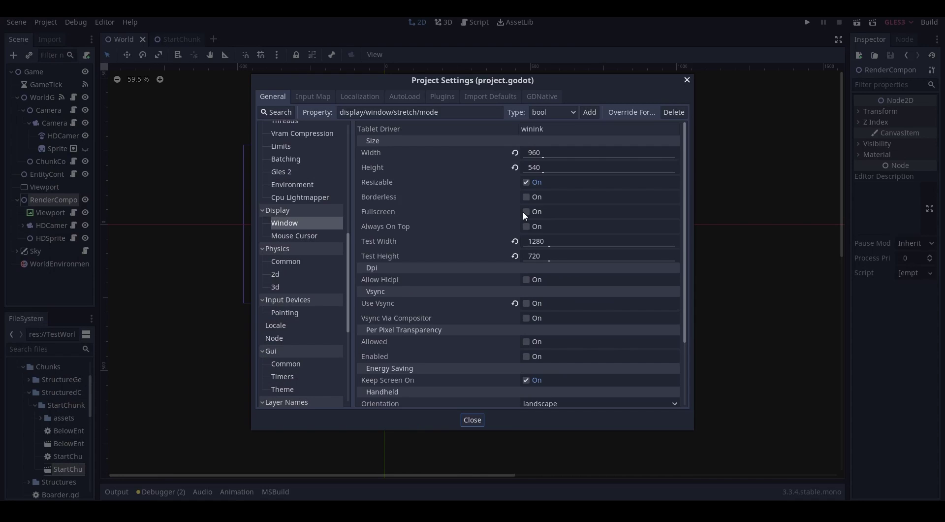
pyautogui.scroll(-5, 522, 210)
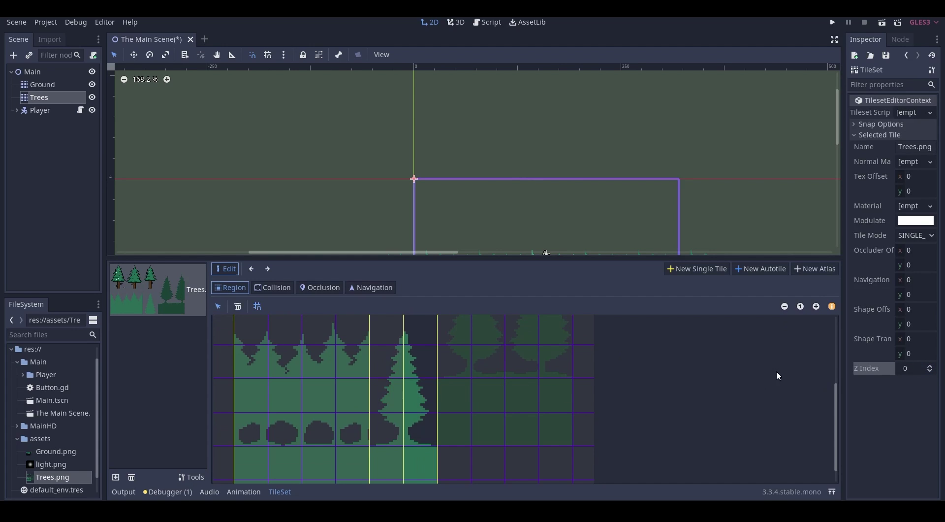
# Close the TileSet panel and draw a rectangular collision shape over the Ground tile.
pyautogui.click(285, 493)
pyautogui.scroll(2, 570, 349)
pyautogui.scroll(3, 571, 343)
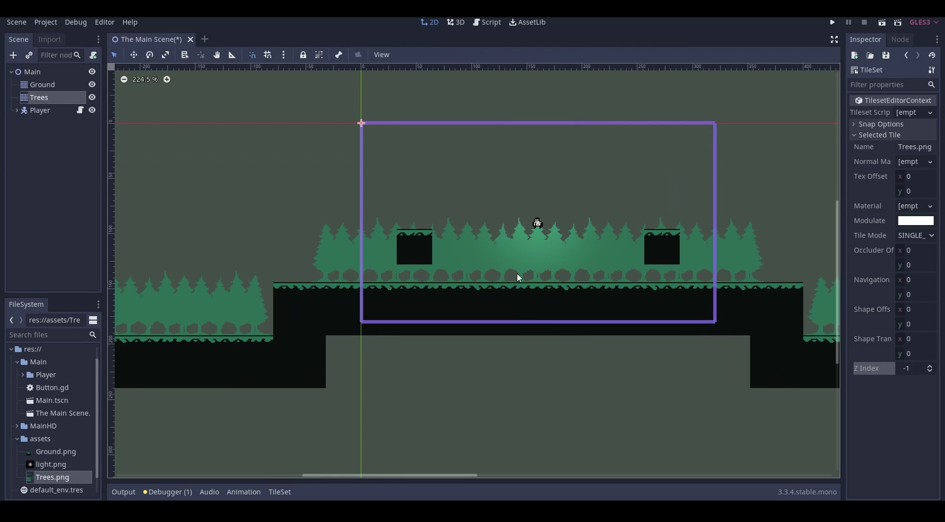
pyautogui.scroll(1, 518, 277)
pyautogui.hscroll(-3, 518, 277)
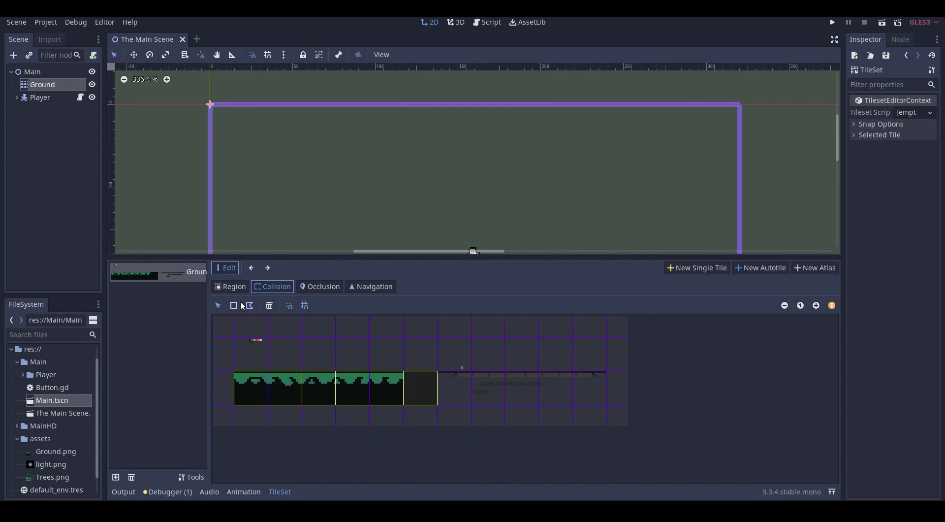
pyautogui.click(261, 389)
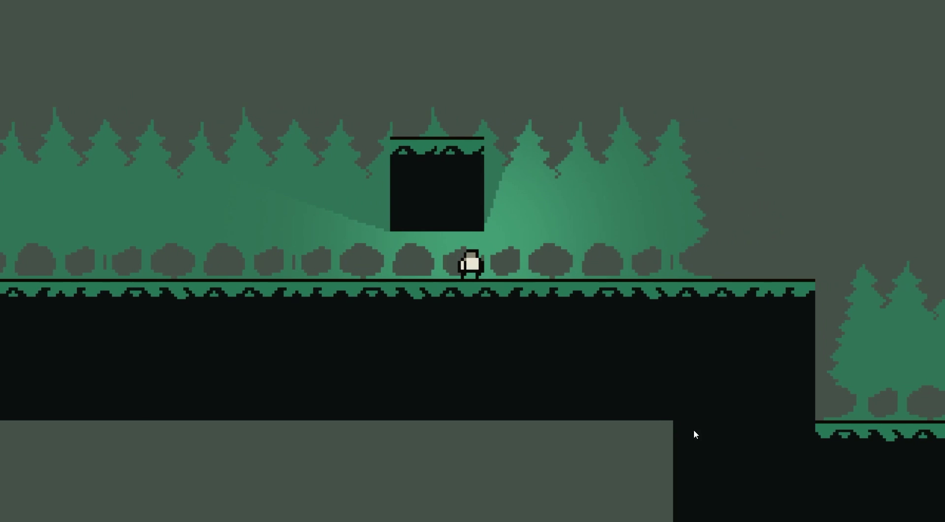
pyautogui.press('Right')
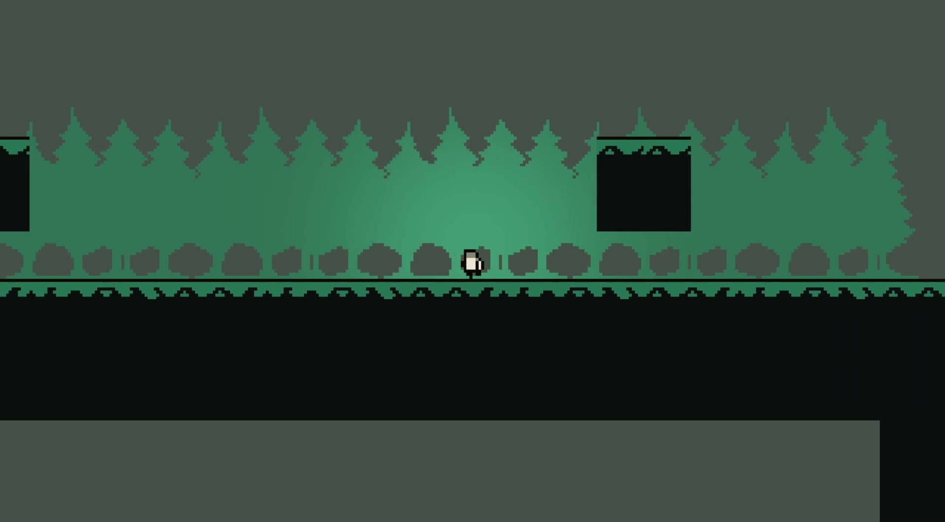
pyautogui.press('Left')
pyautogui.press('Right')
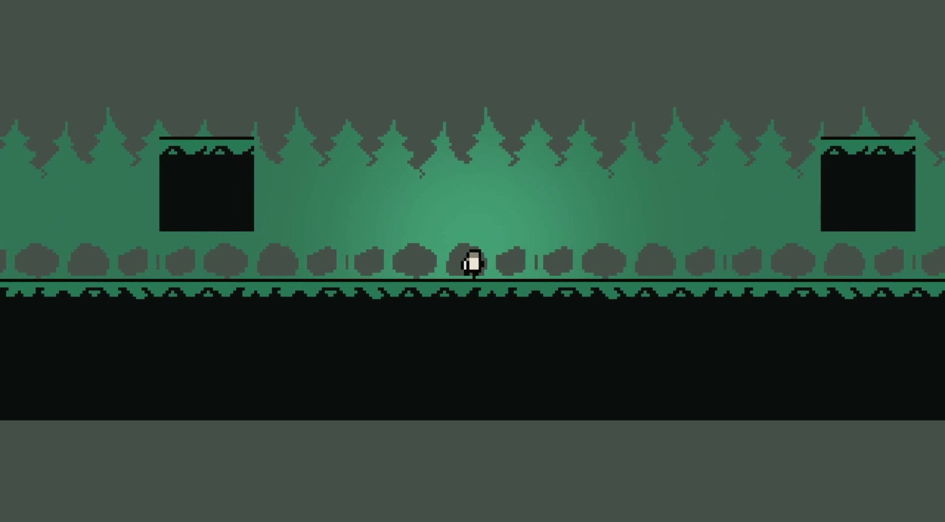
pyautogui.press('Right')
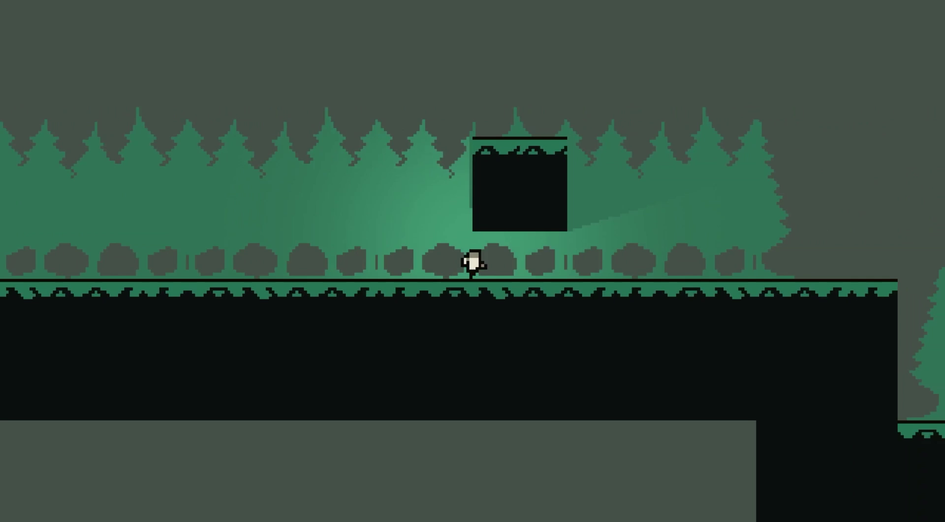
pyautogui.press('Right')
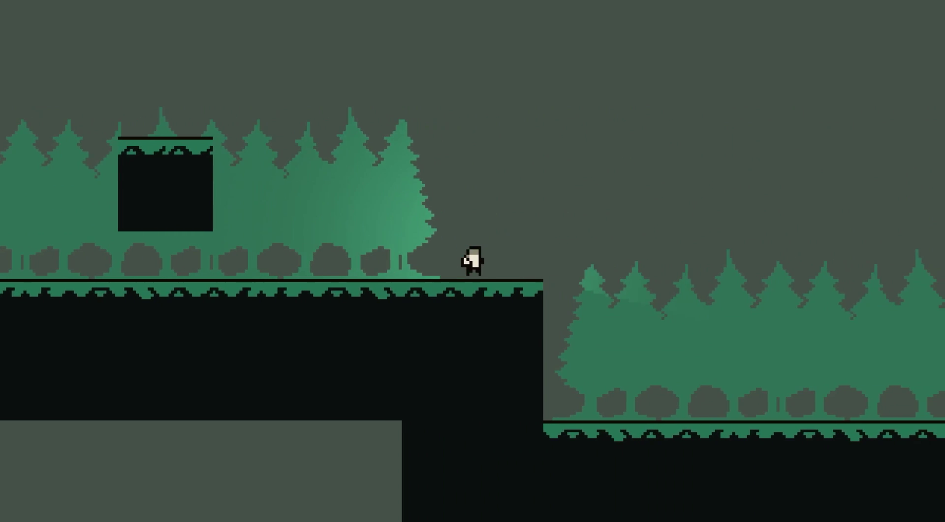
pyautogui.press('Right')
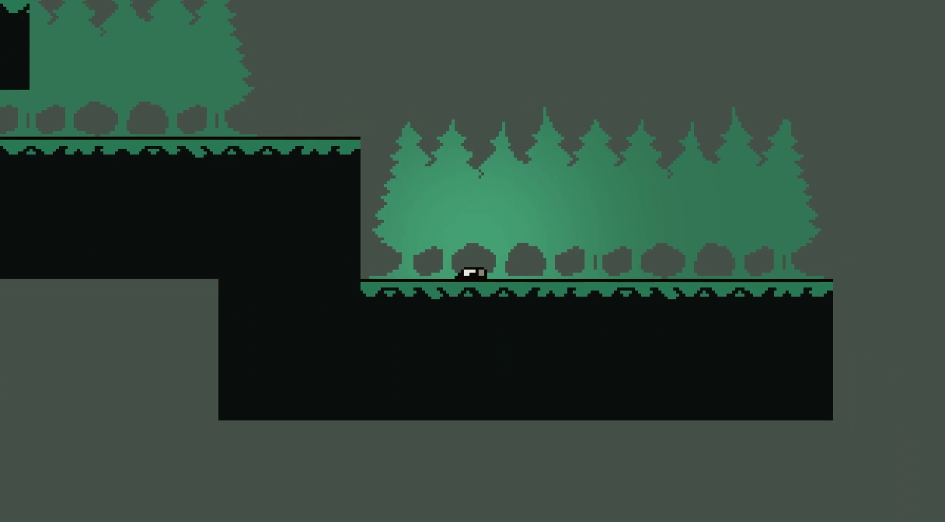
pyautogui.press('Right')
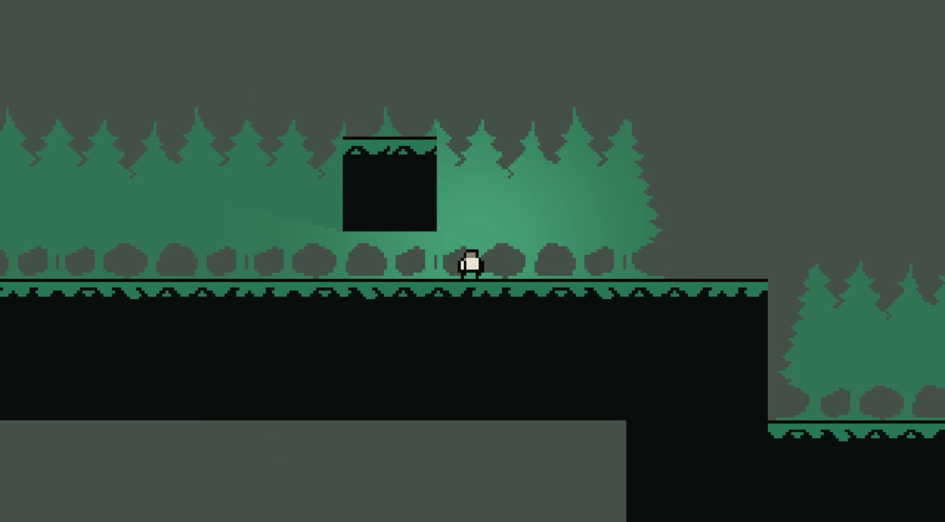
pyautogui.press('Left')
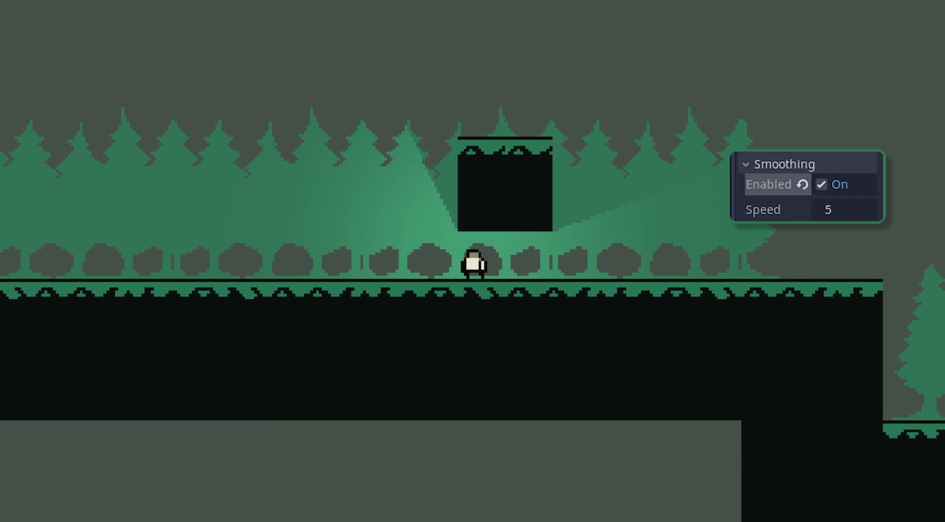
pyautogui.press('Right')
pyautogui.press('Right')
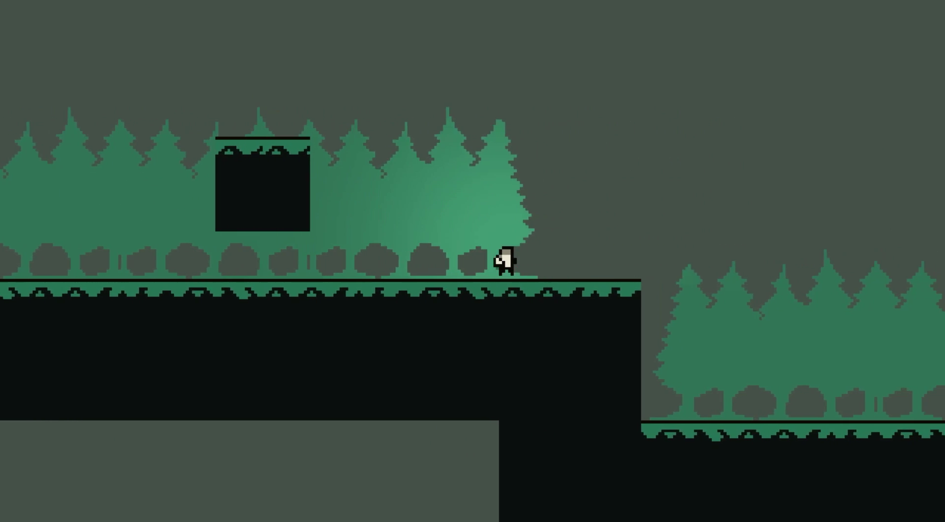
pyautogui.press('Left')
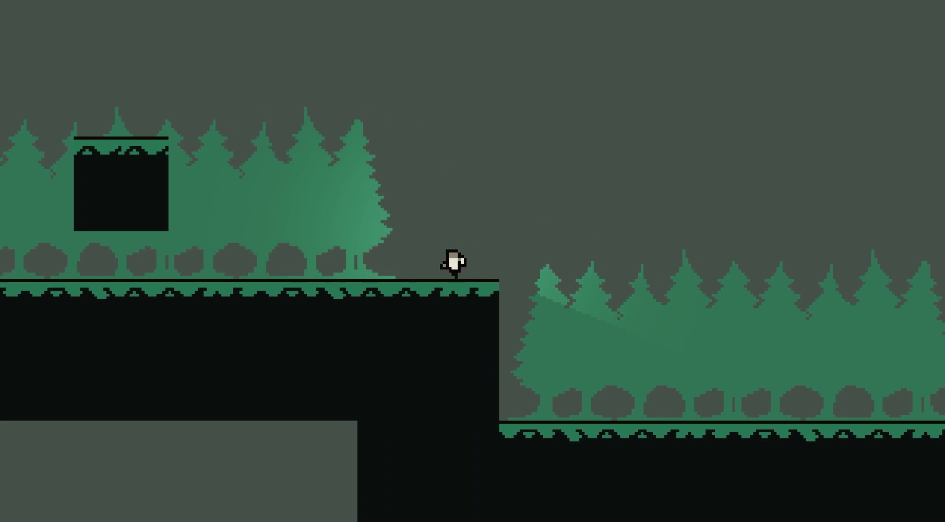
pyautogui.press('Left')
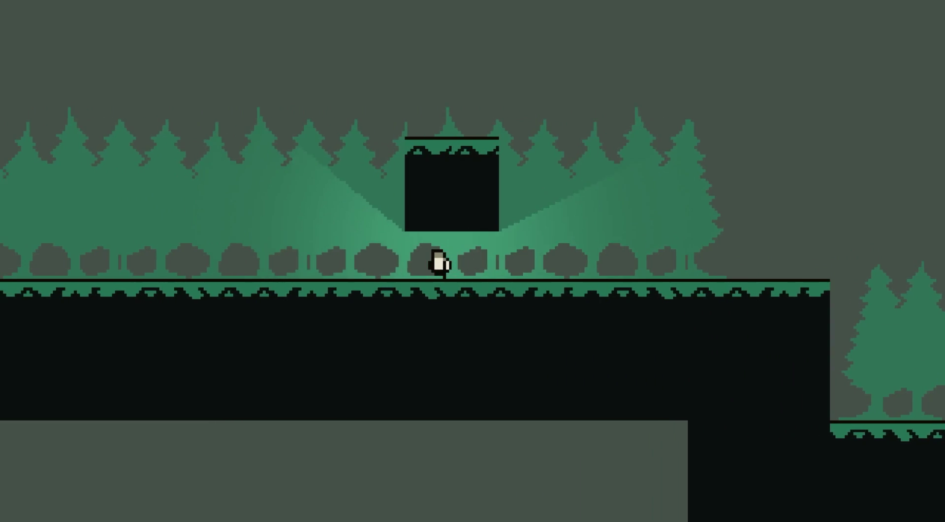
pyautogui.press('Left')
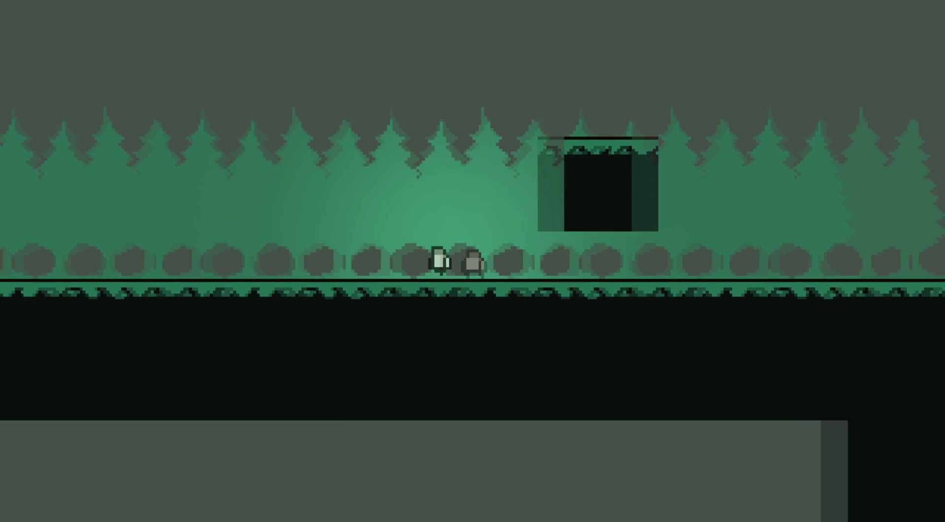
pyautogui.press('Right')
pyautogui.press('Right')
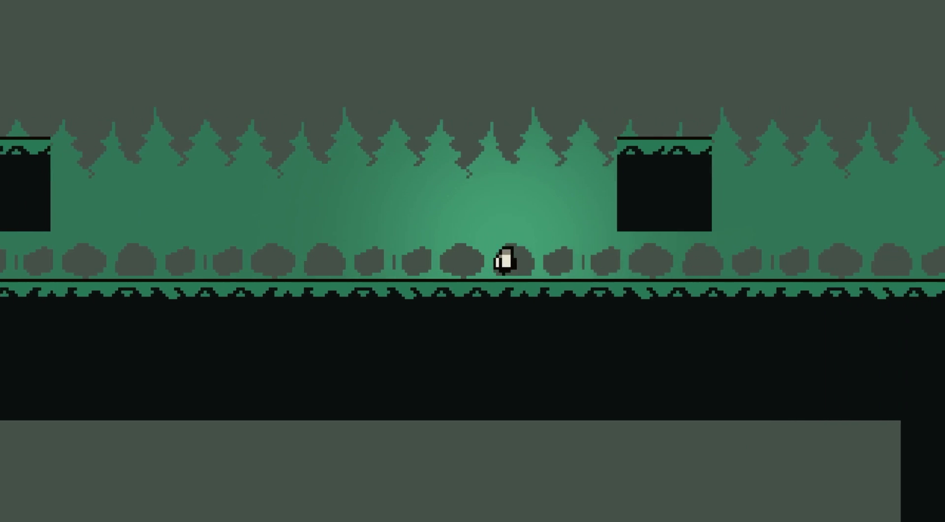
pyautogui.press('Right')
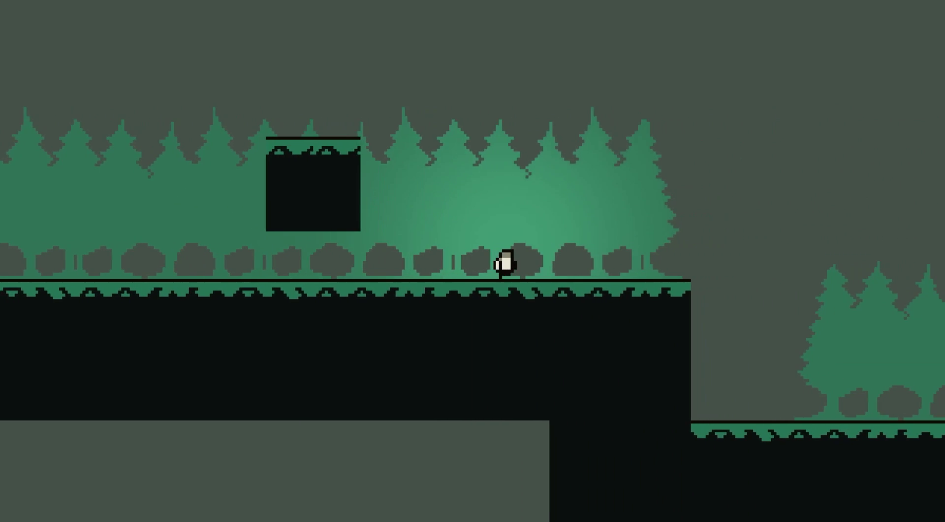
pyautogui.press('Left')
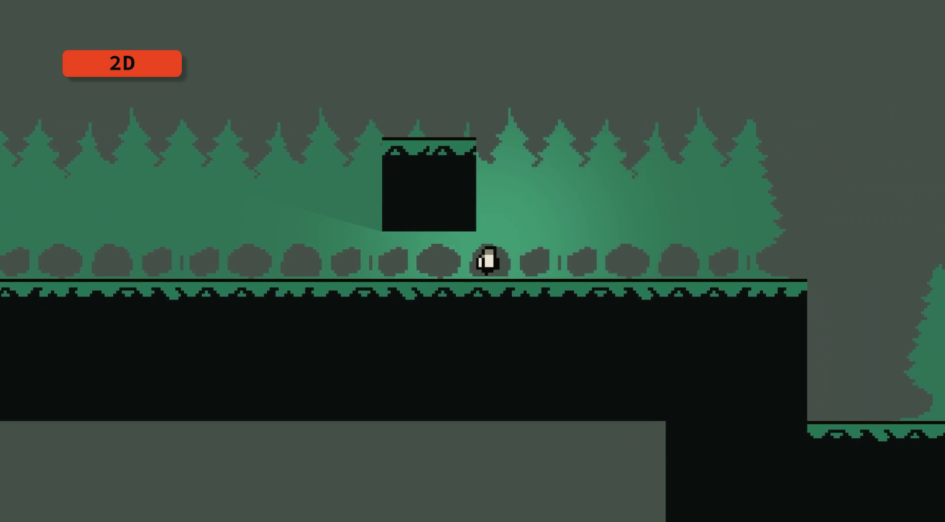
pyautogui.press('Left')
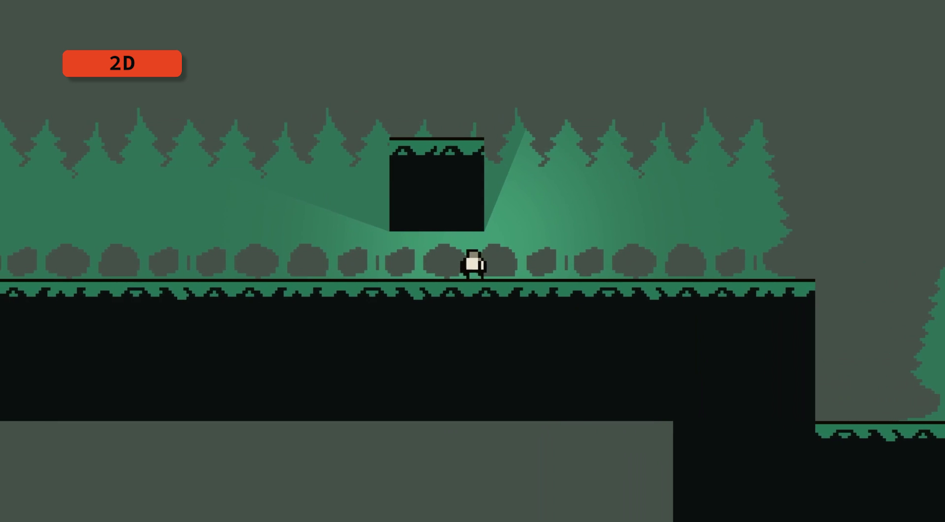
pyautogui.press('Left')
pyautogui.press('Right')
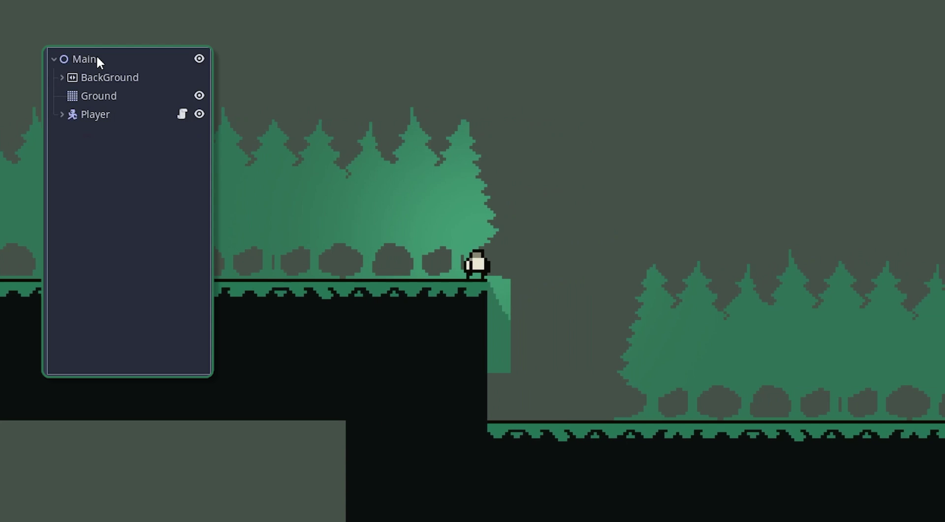
# Reparent Main under a new Game node, add a 320×180 Viewport, and move Main into it.
pyautogui.press('Left')
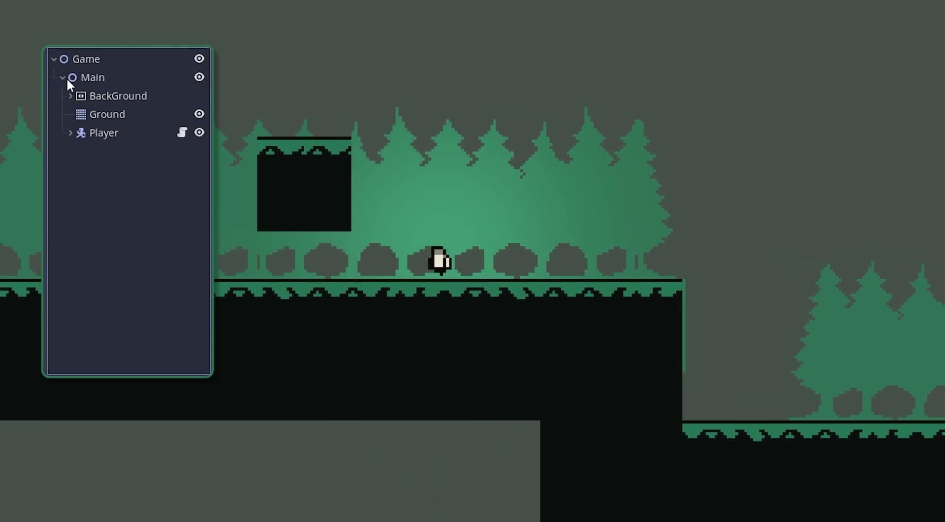
pyautogui.click(62, 77)
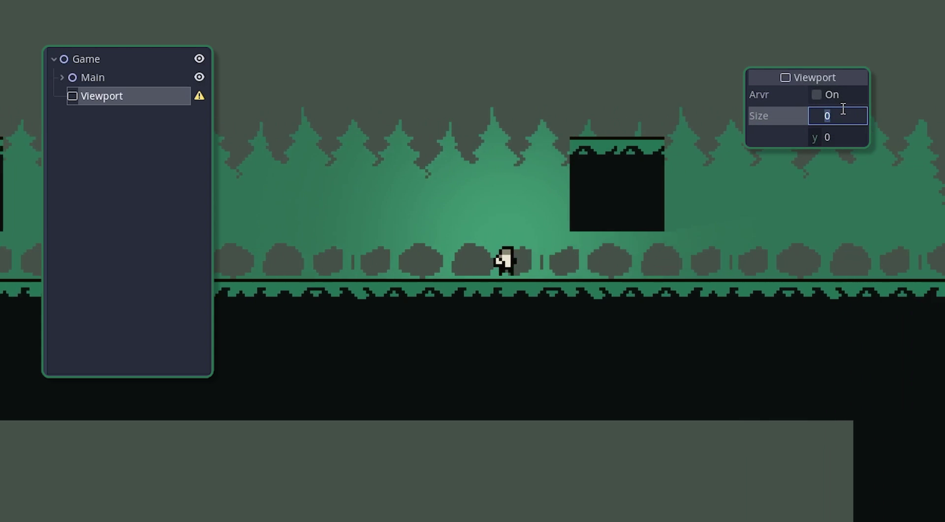
pyautogui.click(837, 116)
pyautogui.write('320')
pyautogui.click(843, 138)
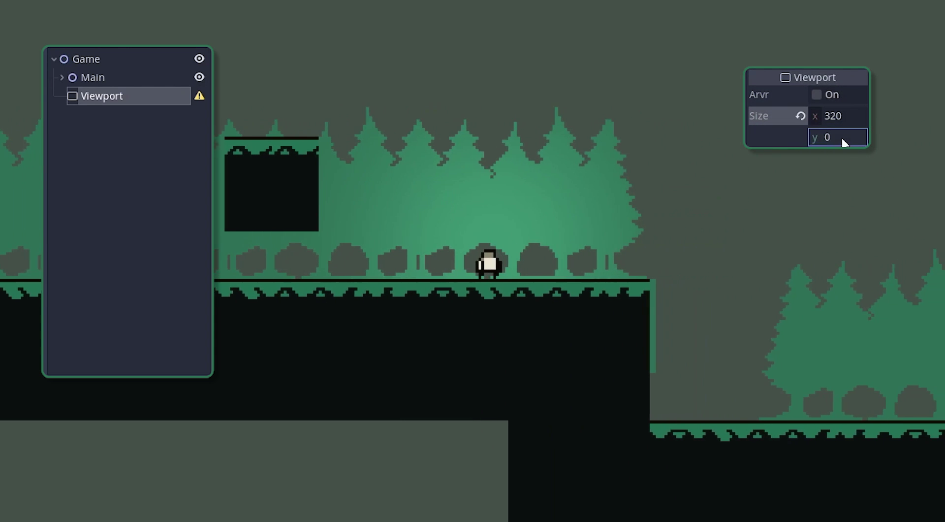
pyautogui.write('180')
pyautogui.click(89, 79)
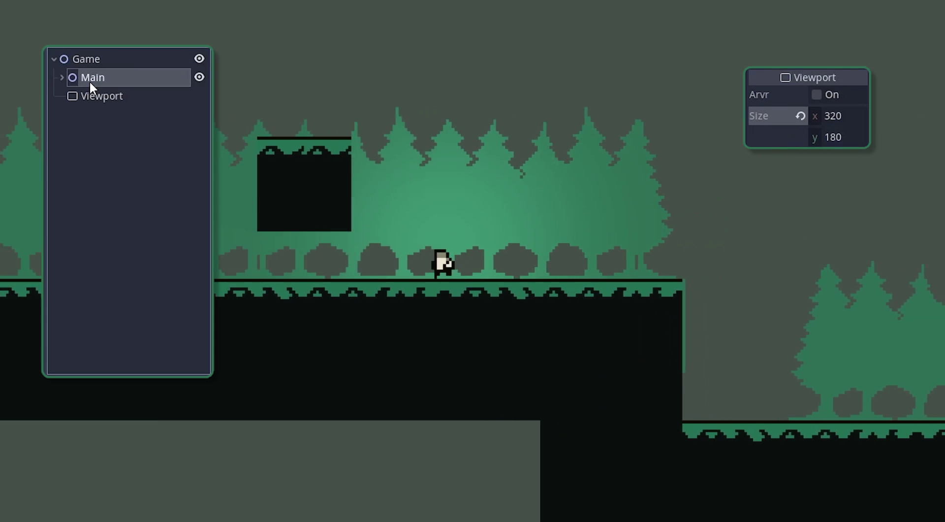
pyautogui.moveTo(82, 73); pyautogui.dragTo(86, 96)
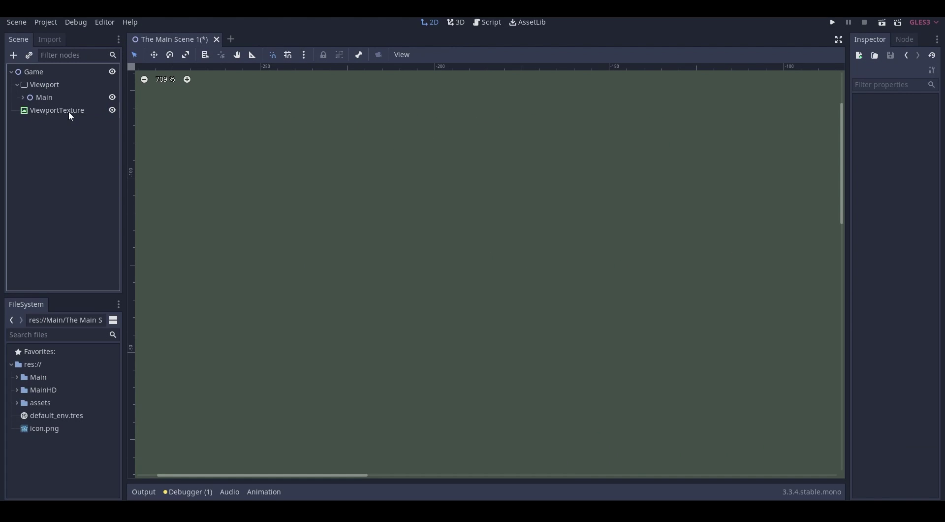
# Give the ViewportTexture node a new ViewportTexture sourced from the Viewport.
pyautogui.click(69, 113)
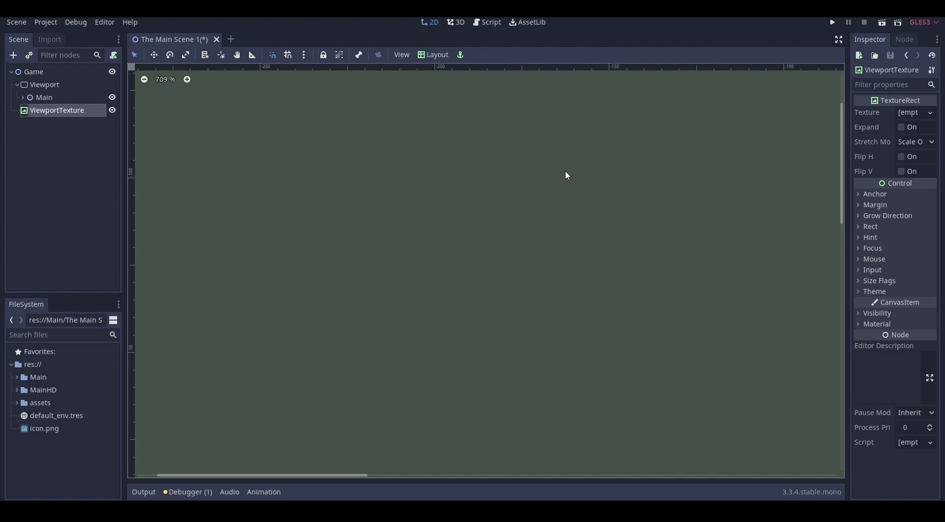
pyautogui.click(911, 113)
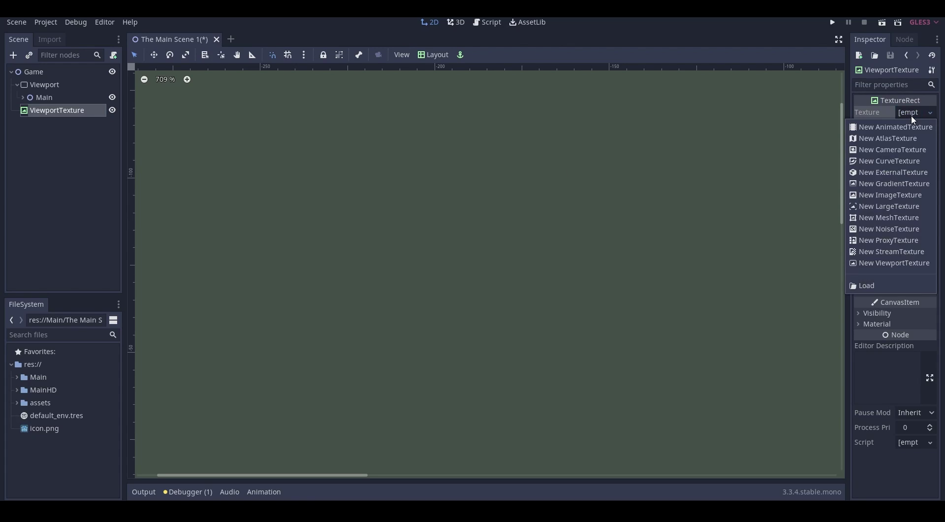
pyautogui.click(907, 262)
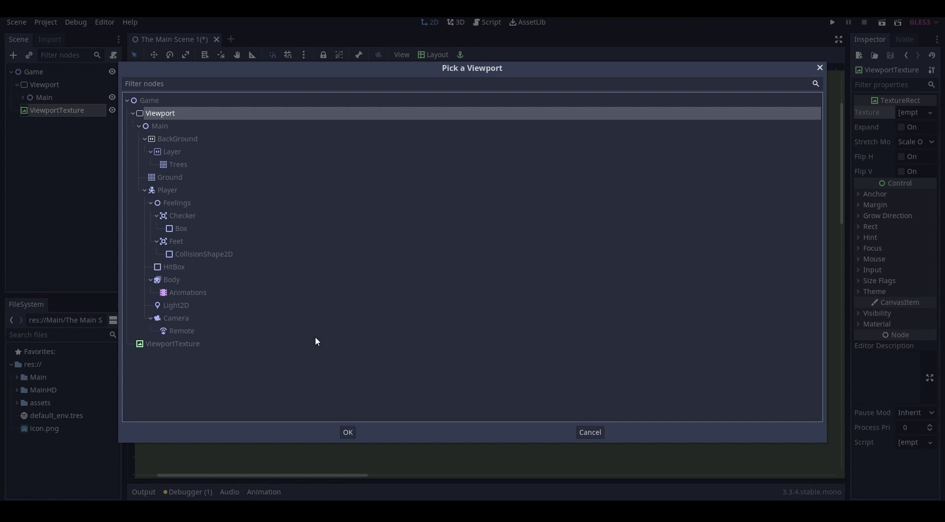
pyautogui.click(348, 431)
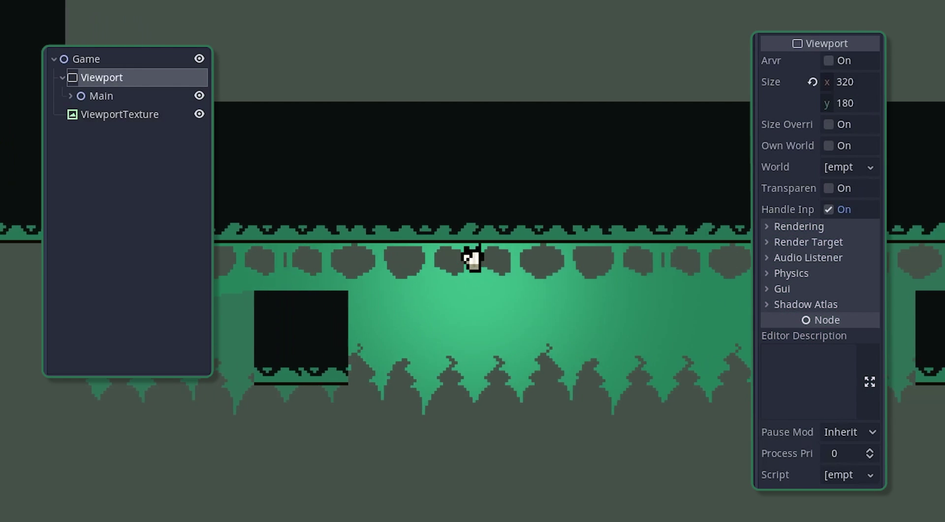
# Enable the Viewport's Render Target V Flip and set its Rendering Usage to 2D.
pyautogui.click(815, 242)
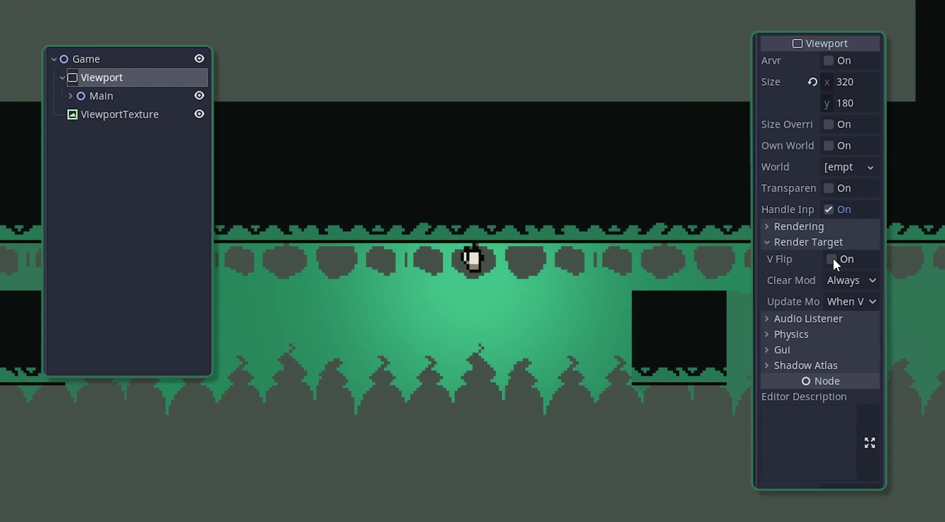
pyautogui.click(831, 258)
pyautogui.click(831, 228)
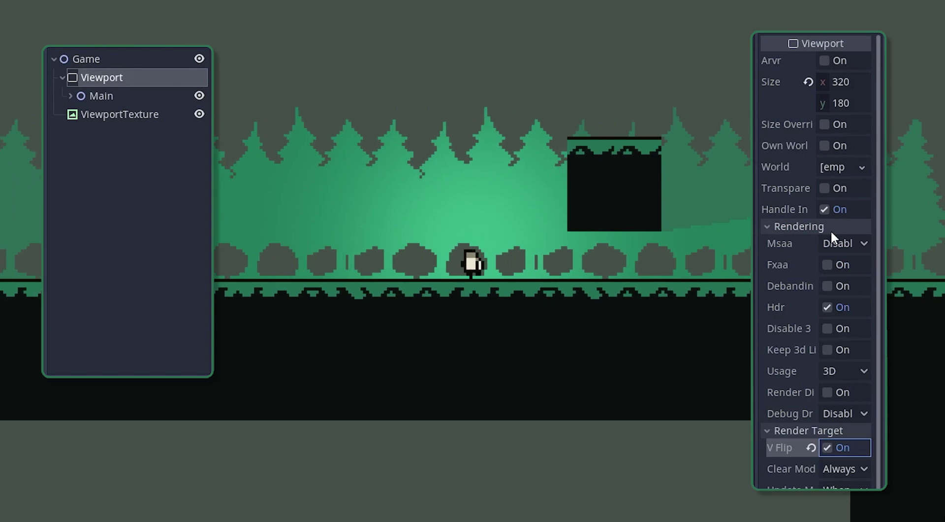
pyautogui.click(841, 371)
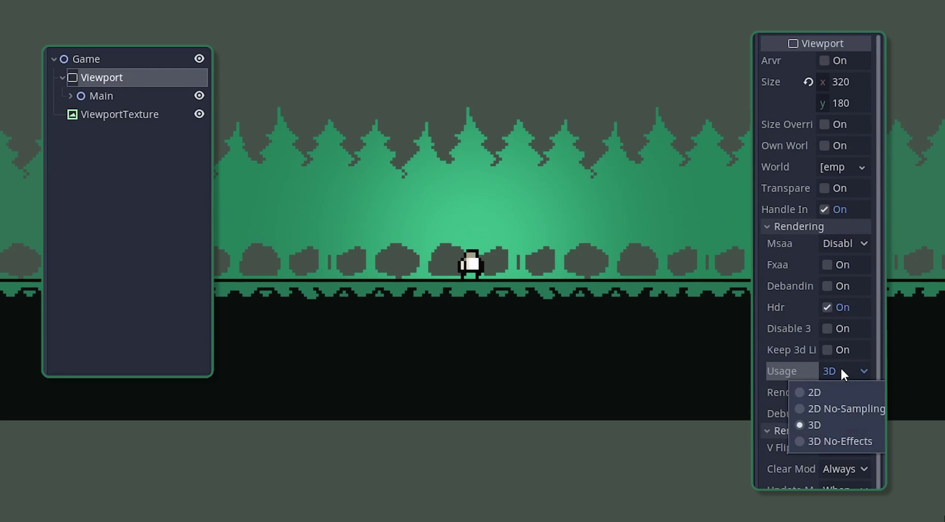
pyautogui.click(829, 397)
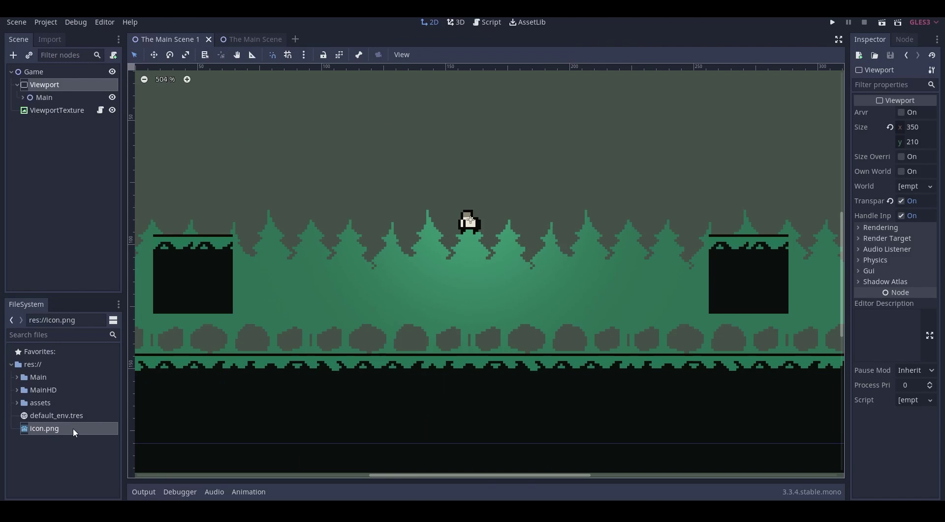
# Drag icon.png into the scene as a sprite and position it in the level.
pyautogui.moveTo(75, 432); pyautogui.dragTo(606, 277)
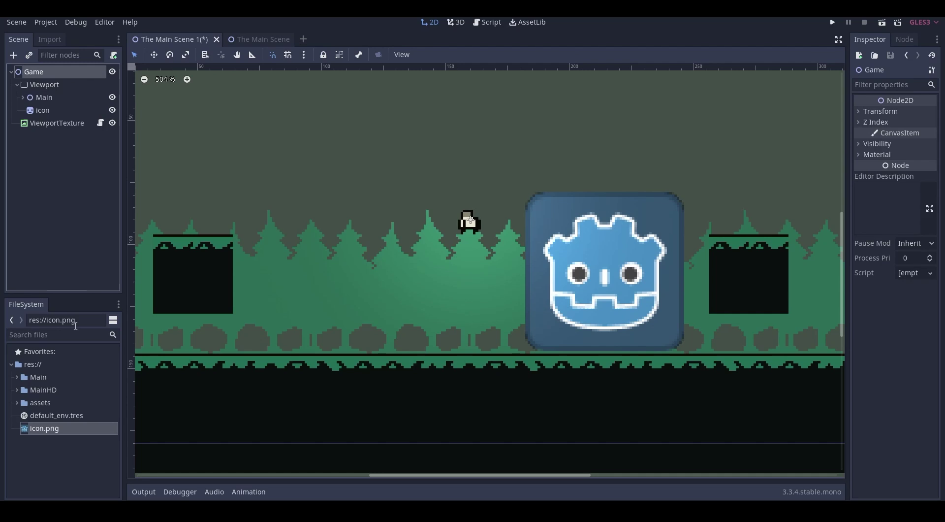
pyautogui.moveTo(151, 402); pyautogui.dragTo(345, 275)
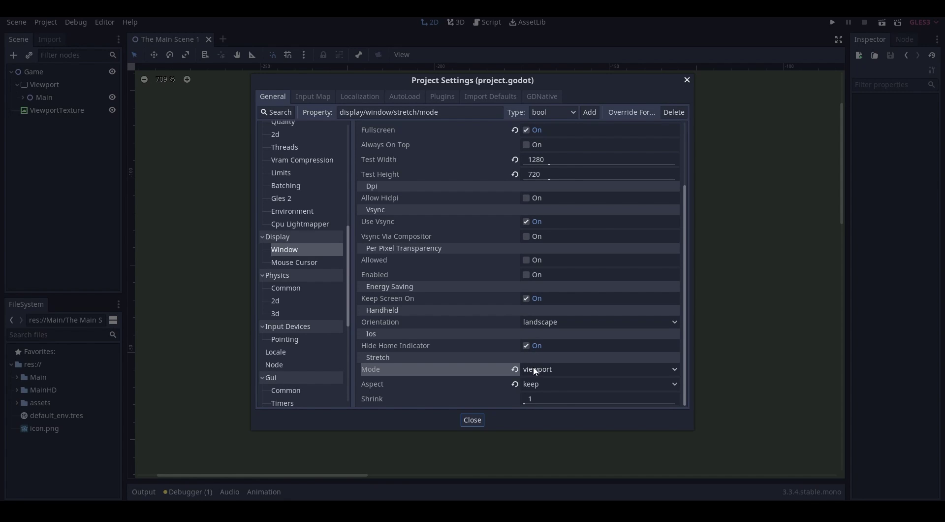
# Set the ViewportTexture's Rect Rotation to about 33.4 degrees.
pyautogui.click(533, 369)
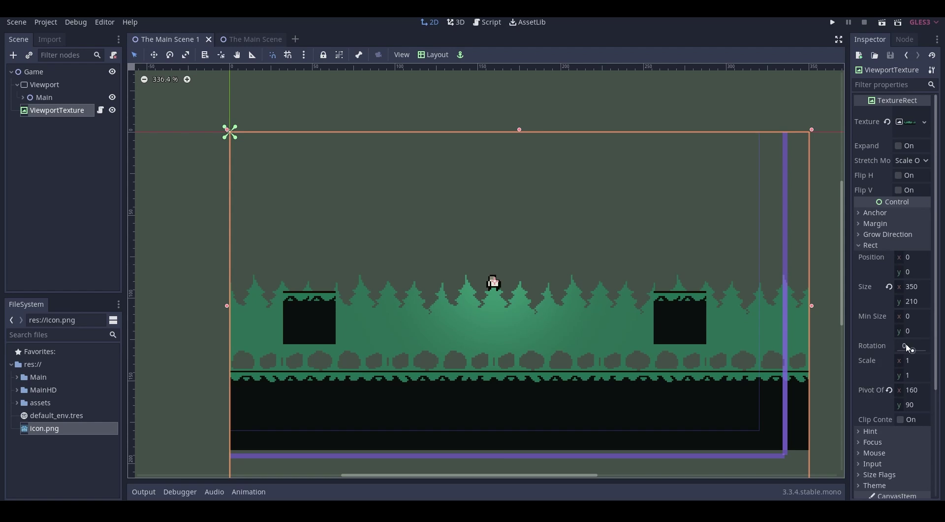
pyautogui.moveTo(908, 347); pyautogui.dragTo(934, 347)
pyautogui.moveTo(910, 360); pyautogui.dragTo(908, 360)
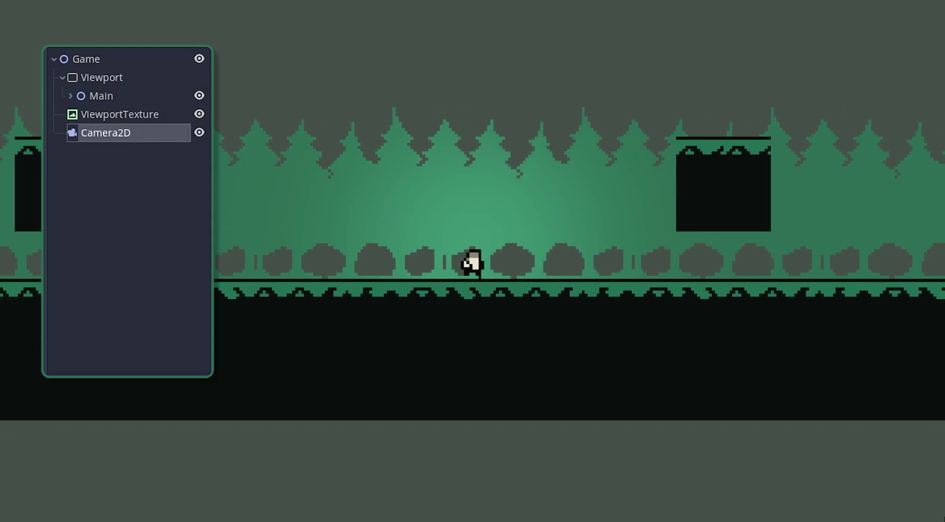
# Rename Camera2D to 2DCamera and move it with ViewportTexture under RenderComponents.
pyautogui.doubleClick(170, 131)
pyautogui.write('2DCamera')
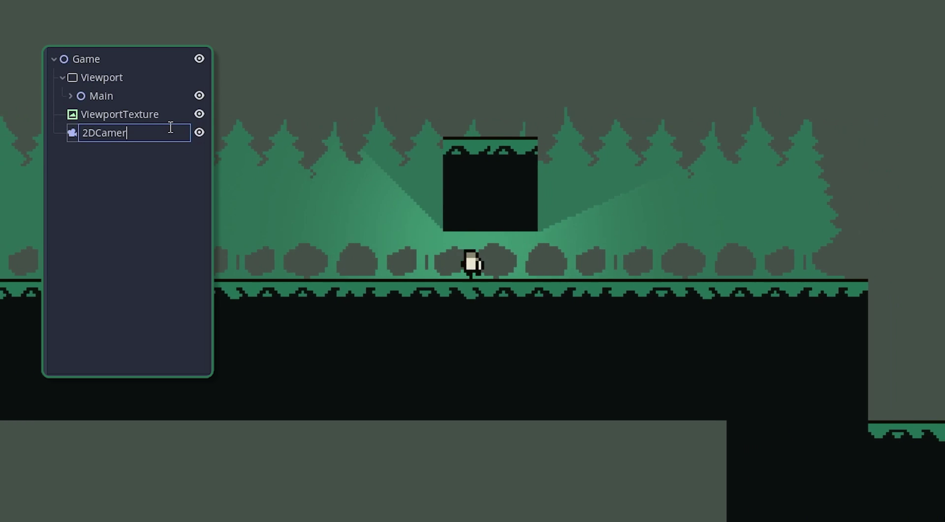
pyautogui.press('Return')
pyautogui.keyDown('shift'); pyautogui.click(125, 114); pyautogui.keyUp('shift')
pyautogui.moveTo(125, 114); pyautogui.dragTo(129, 154)
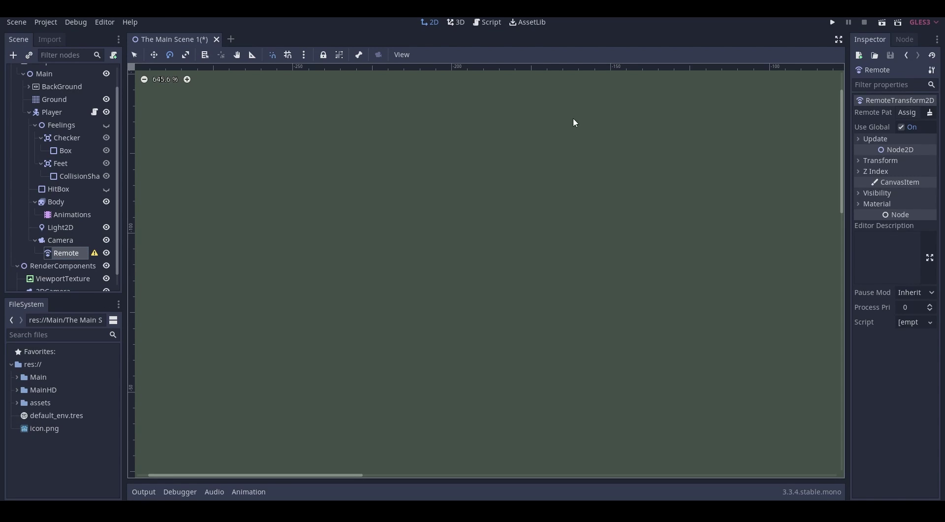
# Set the player's Remote transform Remote Path to RenderComponents.
pyautogui.click(905, 113)
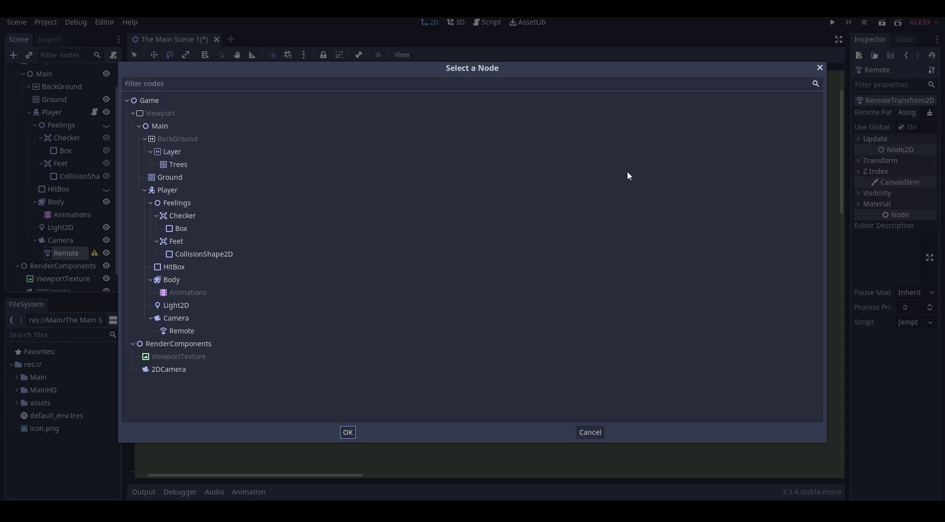
pyautogui.click(194, 344)
pyautogui.click(347, 432)
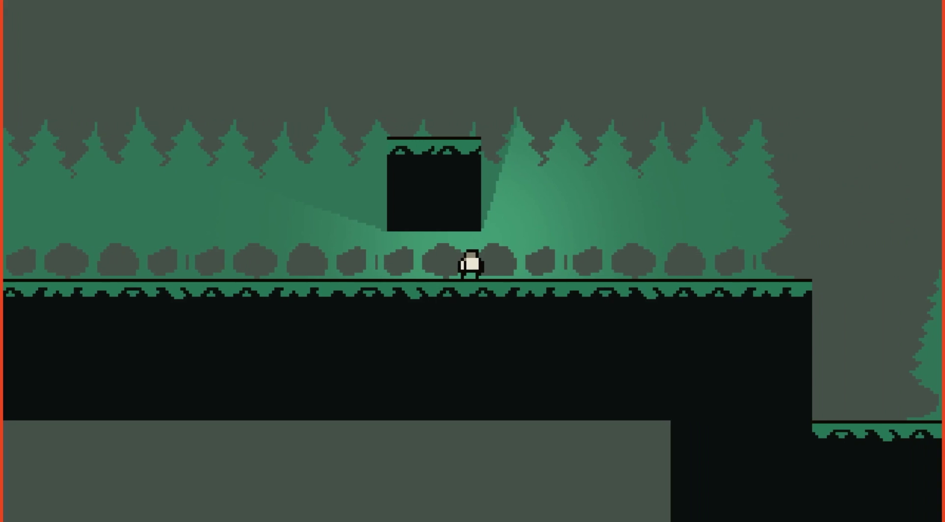
# Run the game and grow the remote Viewport size by 50 each way, to 370×230.
pyautogui.press('Left')
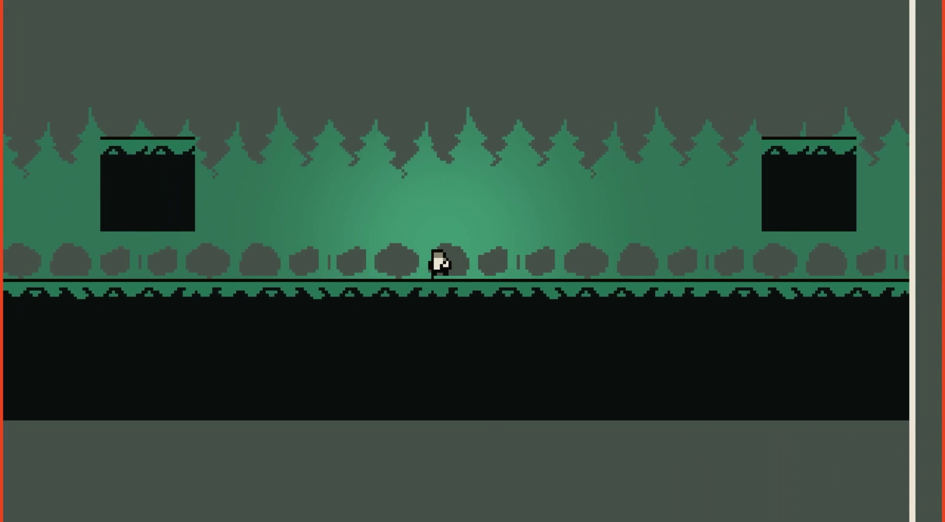
pyautogui.write('50')
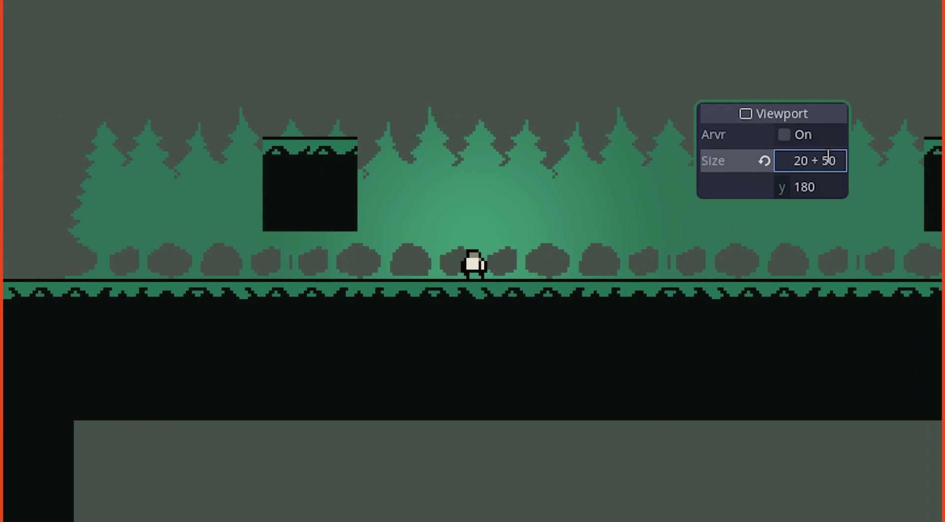
pyautogui.press('Return')
pyautogui.click(833, 187)
pyautogui.write('+ ')
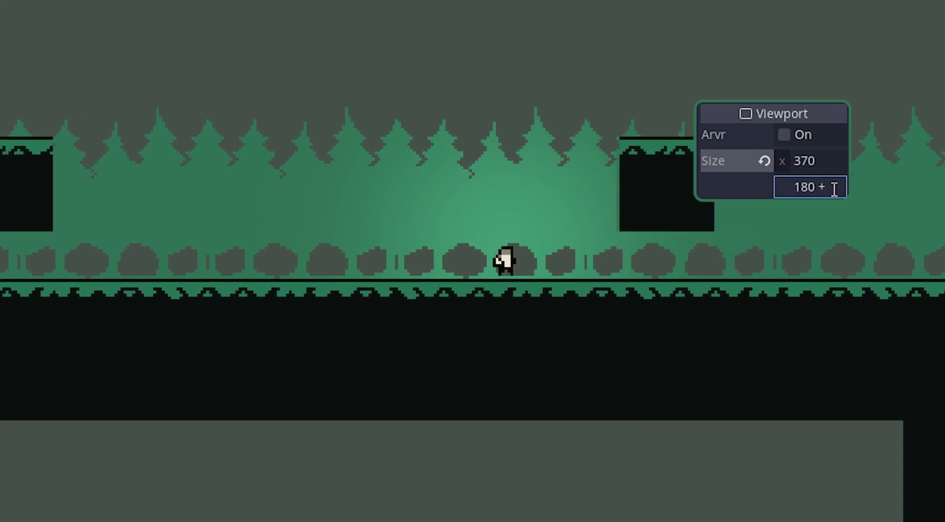
pyautogui.write('50')
pyautogui.press('Return')
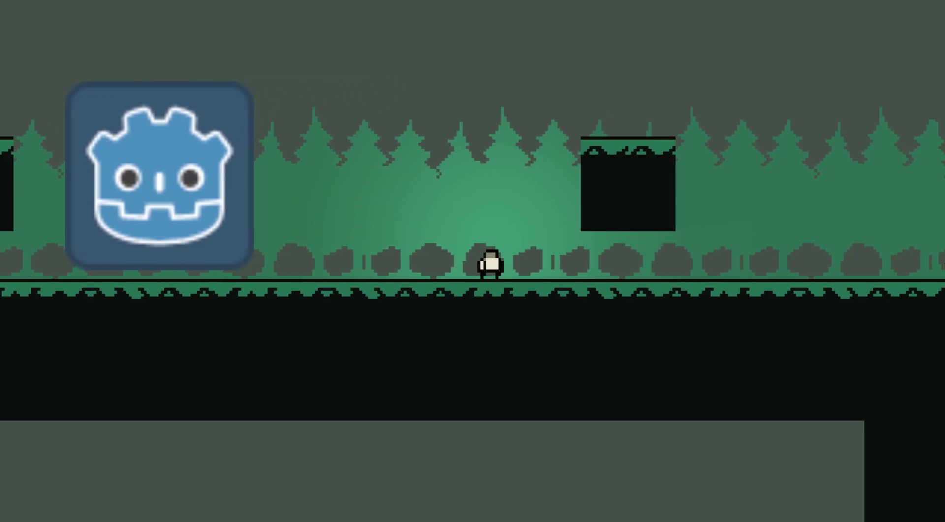
# Walk the player left and then right through the running level.
pyautogui.press('Left')
pyautogui.press('Left')
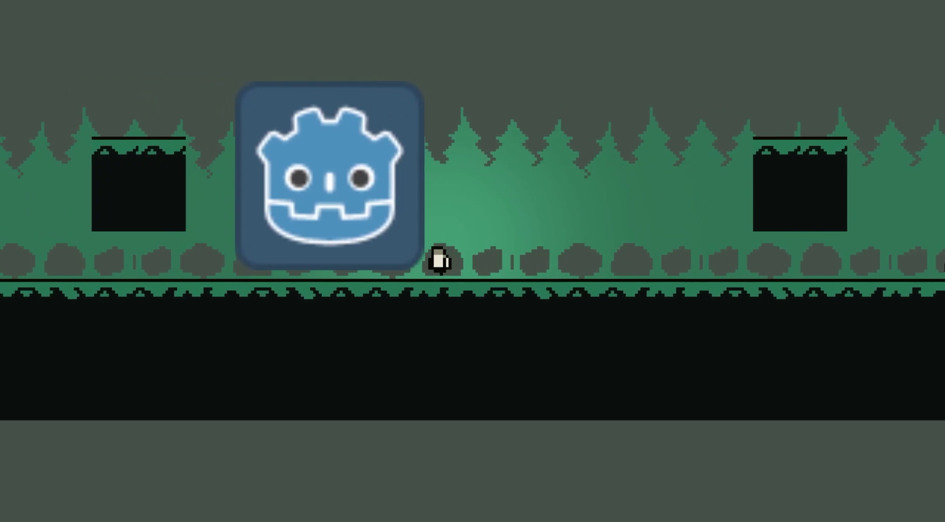
pyautogui.press('Right')
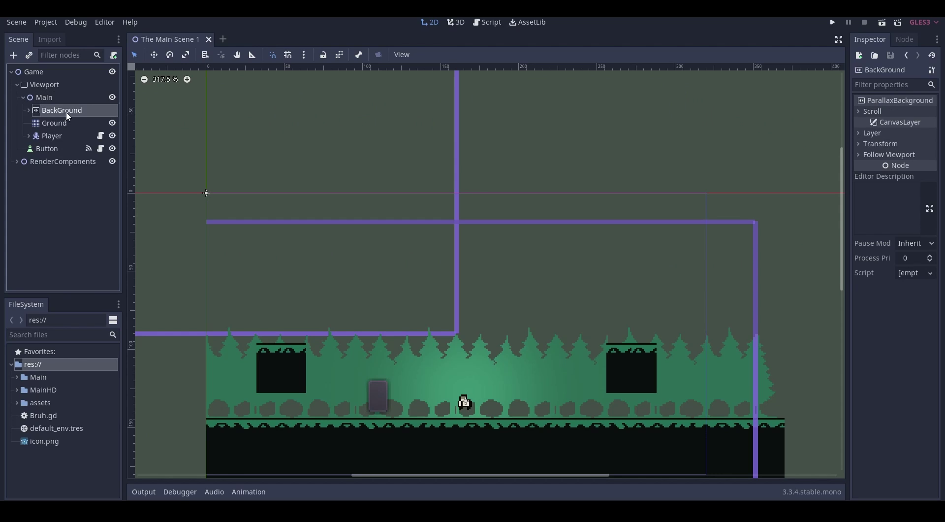
# Drag BackGround out of the Viewport under Game, then run and walk the player right.
pyautogui.moveTo(66, 88); pyautogui.dragTo(67, 79)
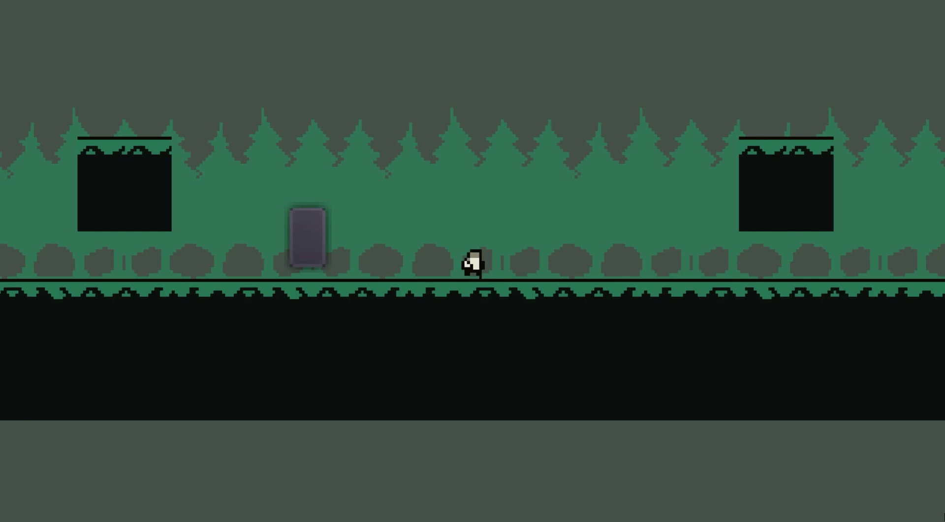
pyautogui.press('Right')
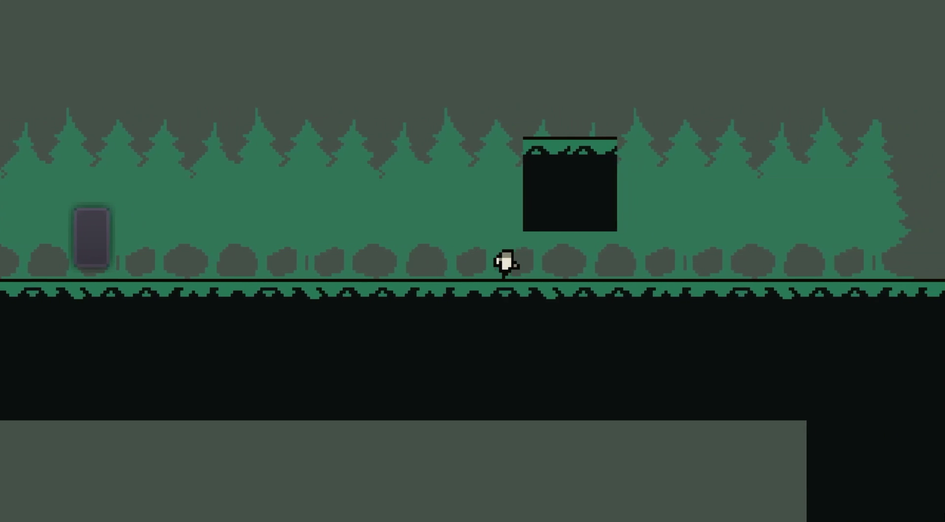
pyautogui.press('Right')
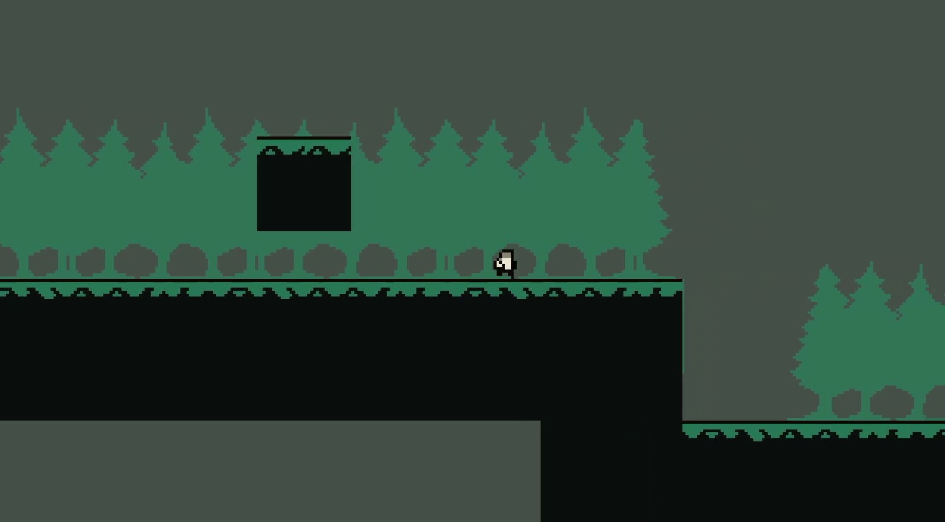